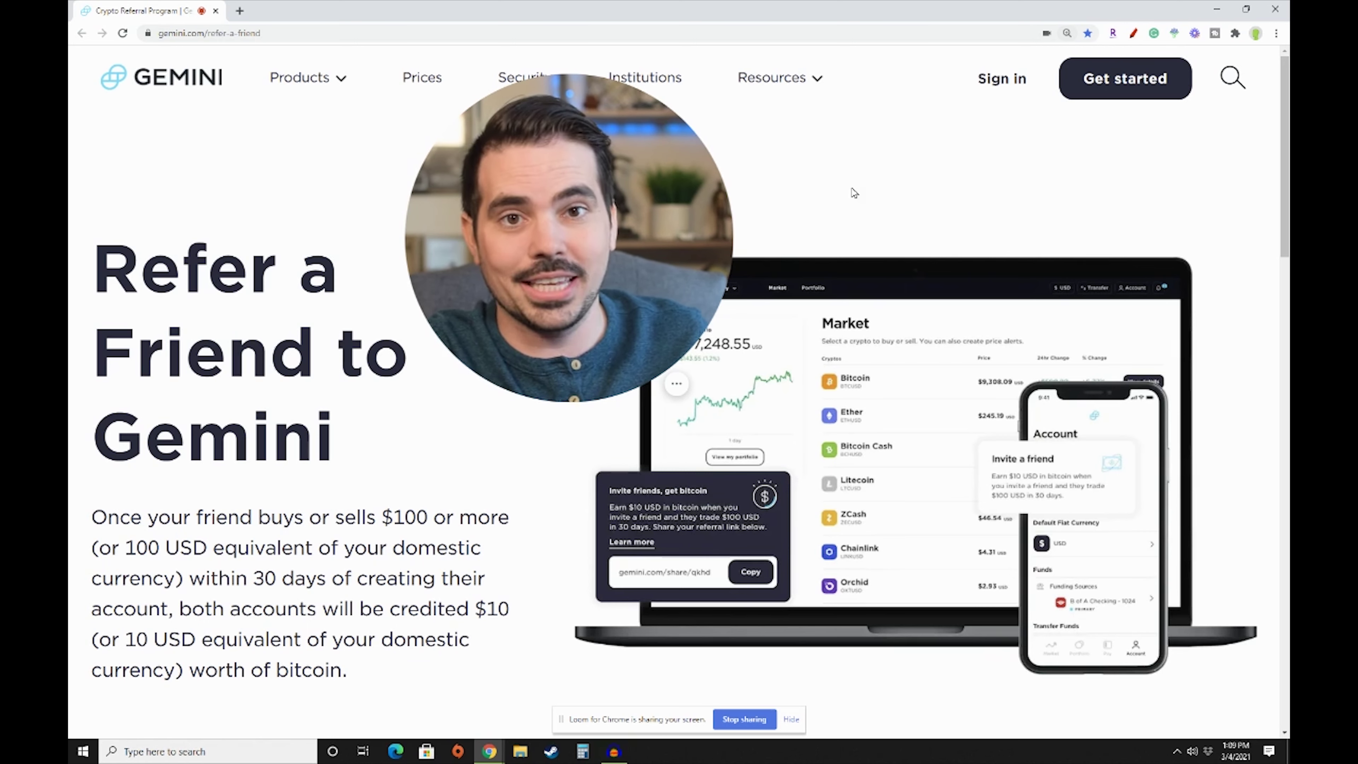
drag(96, 267, 362, 463)
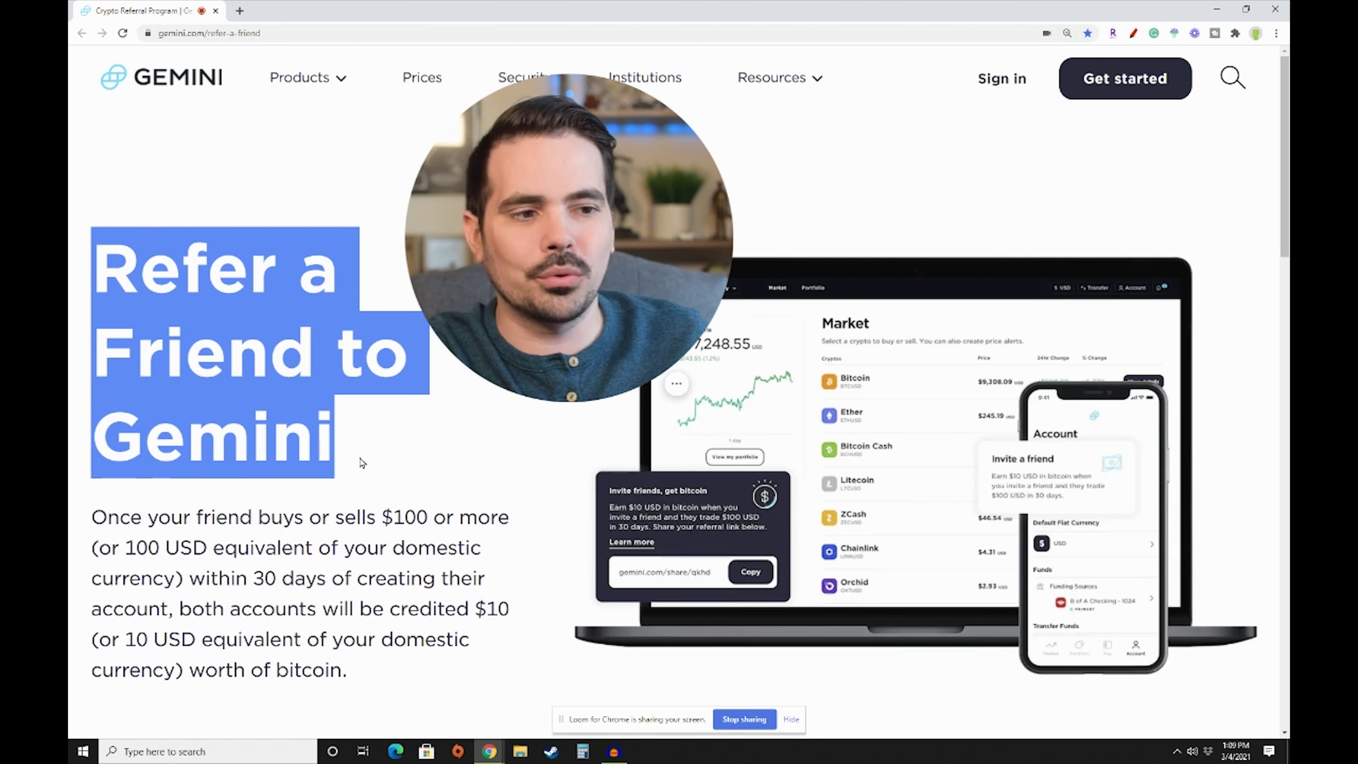
click(423, 526)
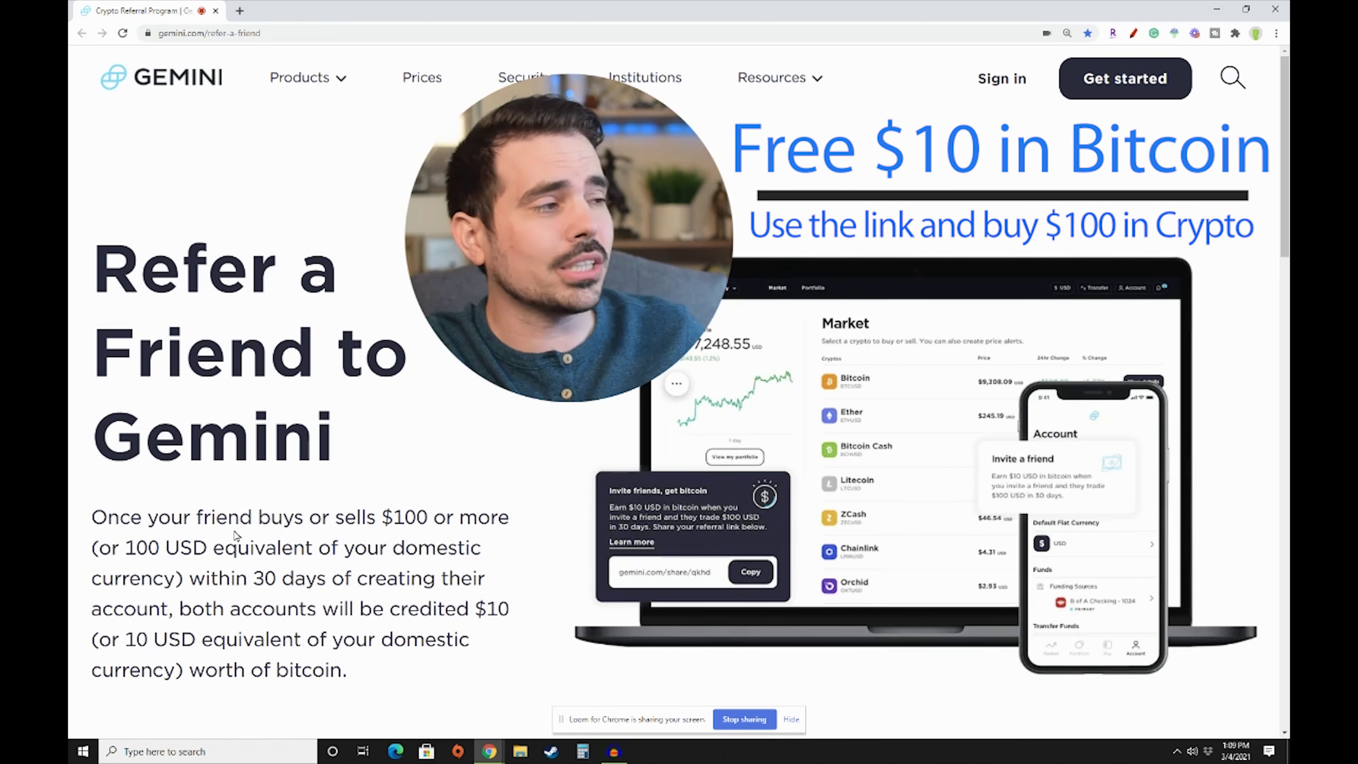
Step: Draw a blue arrow pointing at Get started on the referral page with the annotation pen
click(1133, 34)
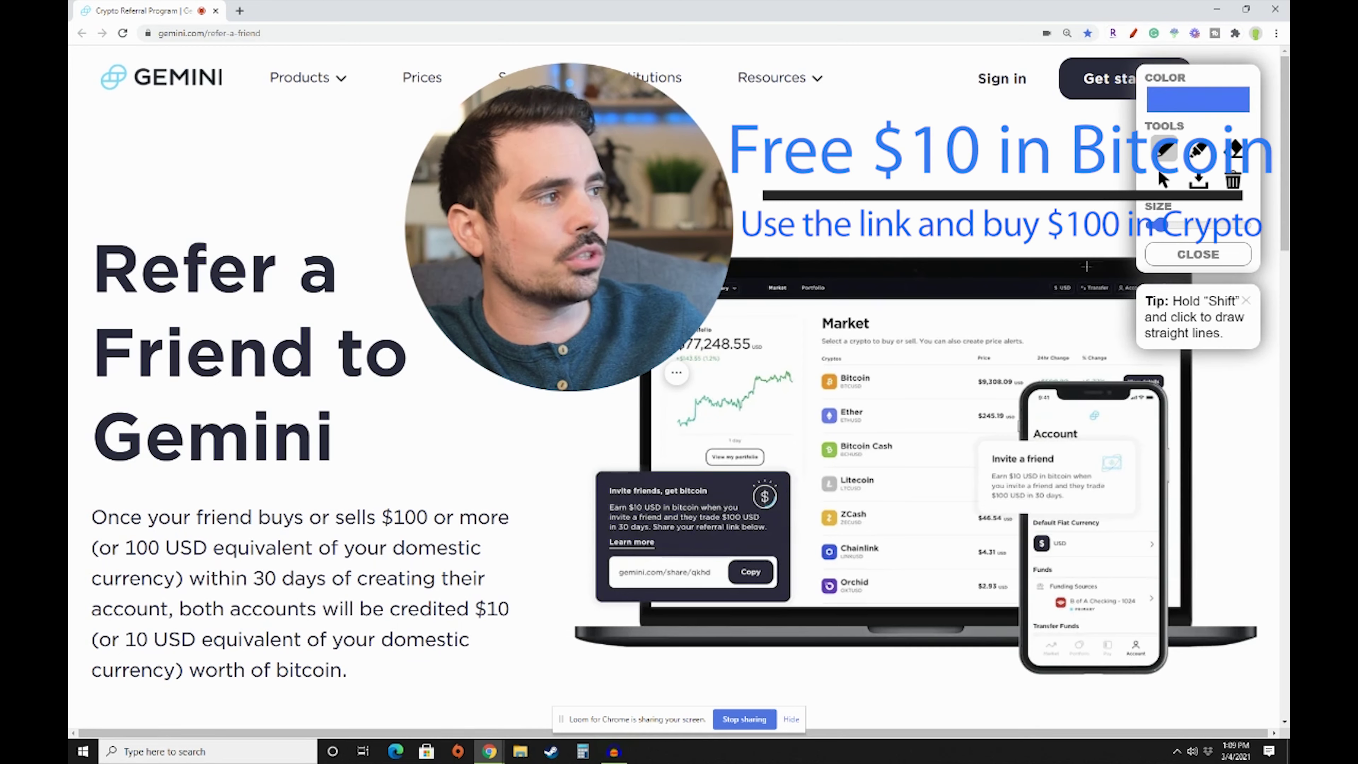
mouse_move(1210, 79)
mouse_down()
mouse_move(1167, 443)
mouse_move(1192, 479)
mouse_up()
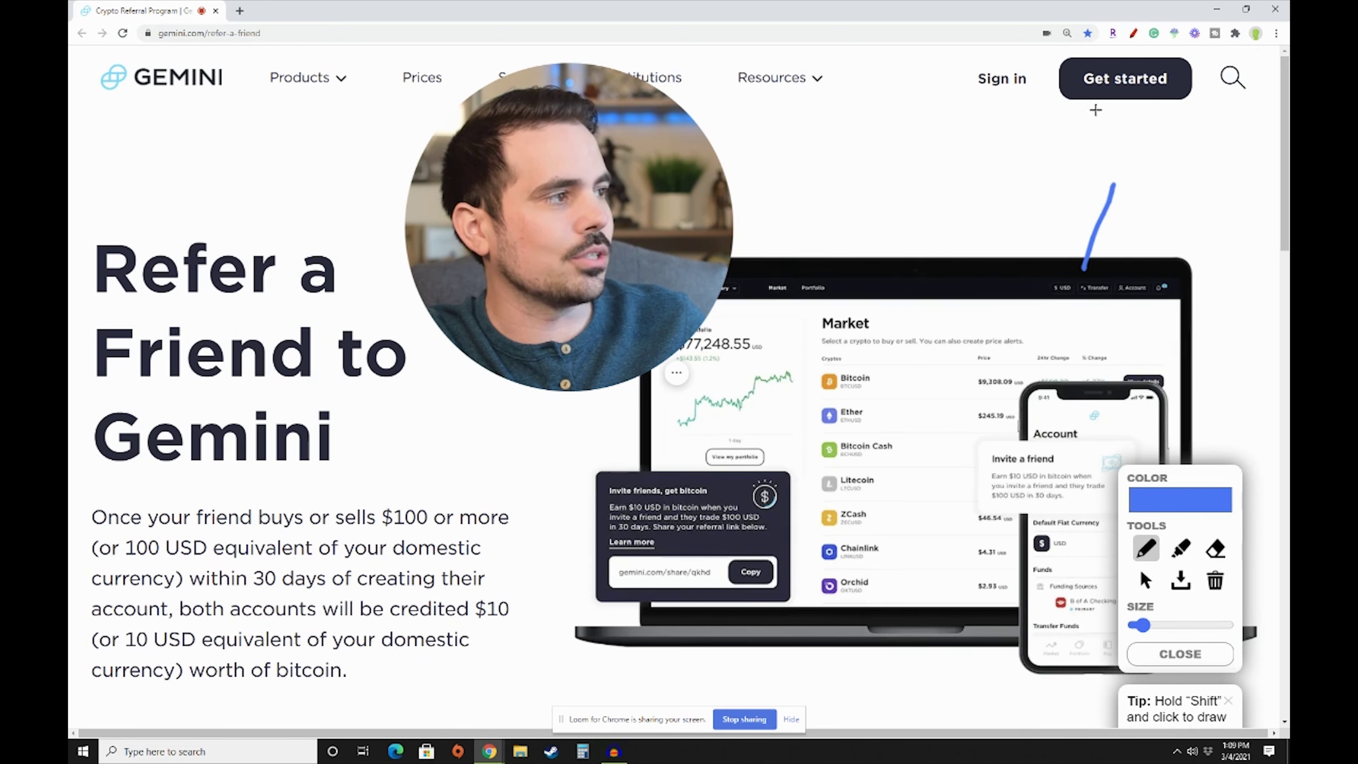
mouse_move(1112, 191)
mouse_down()
mouse_move(1124, 140)
mouse_move(1138, 158)
mouse_up()
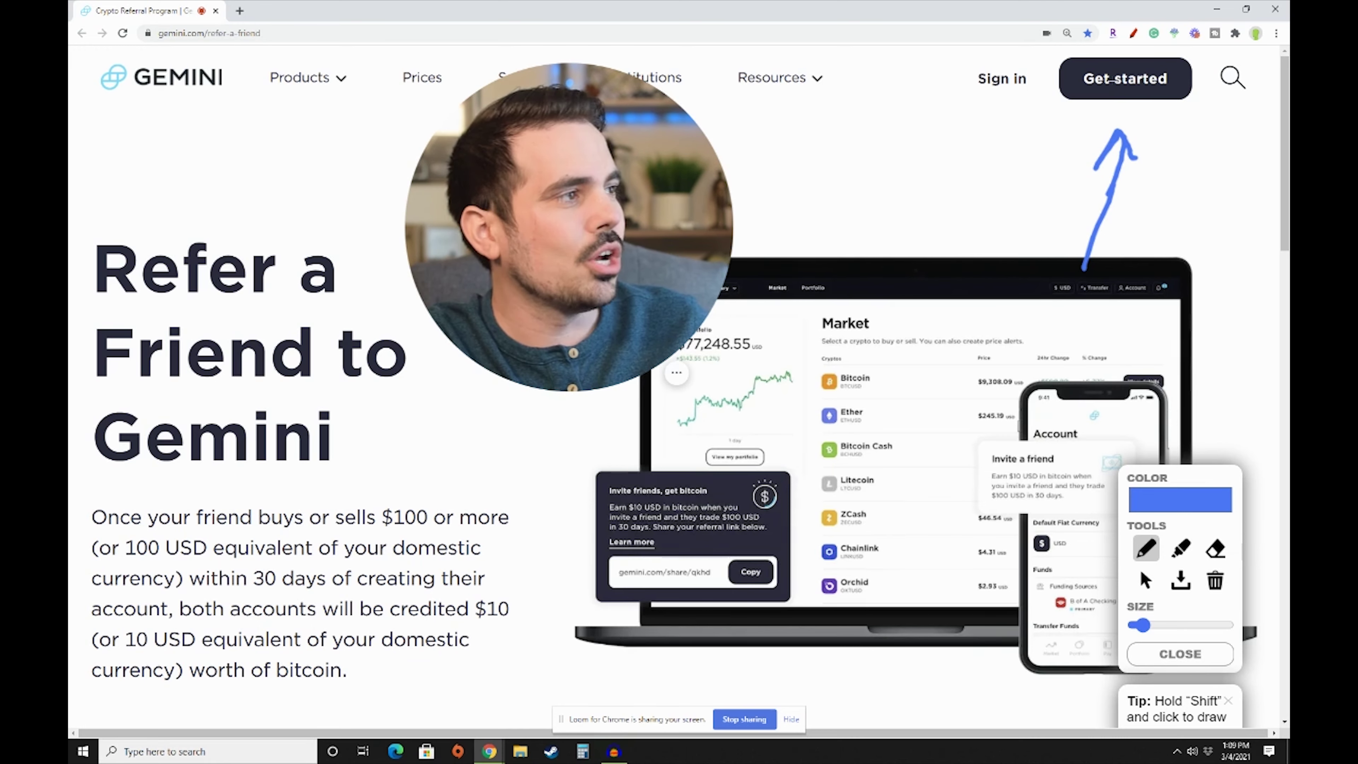
Step: Open the Gemini account registration page and accept the cookie notice
click(1149, 584)
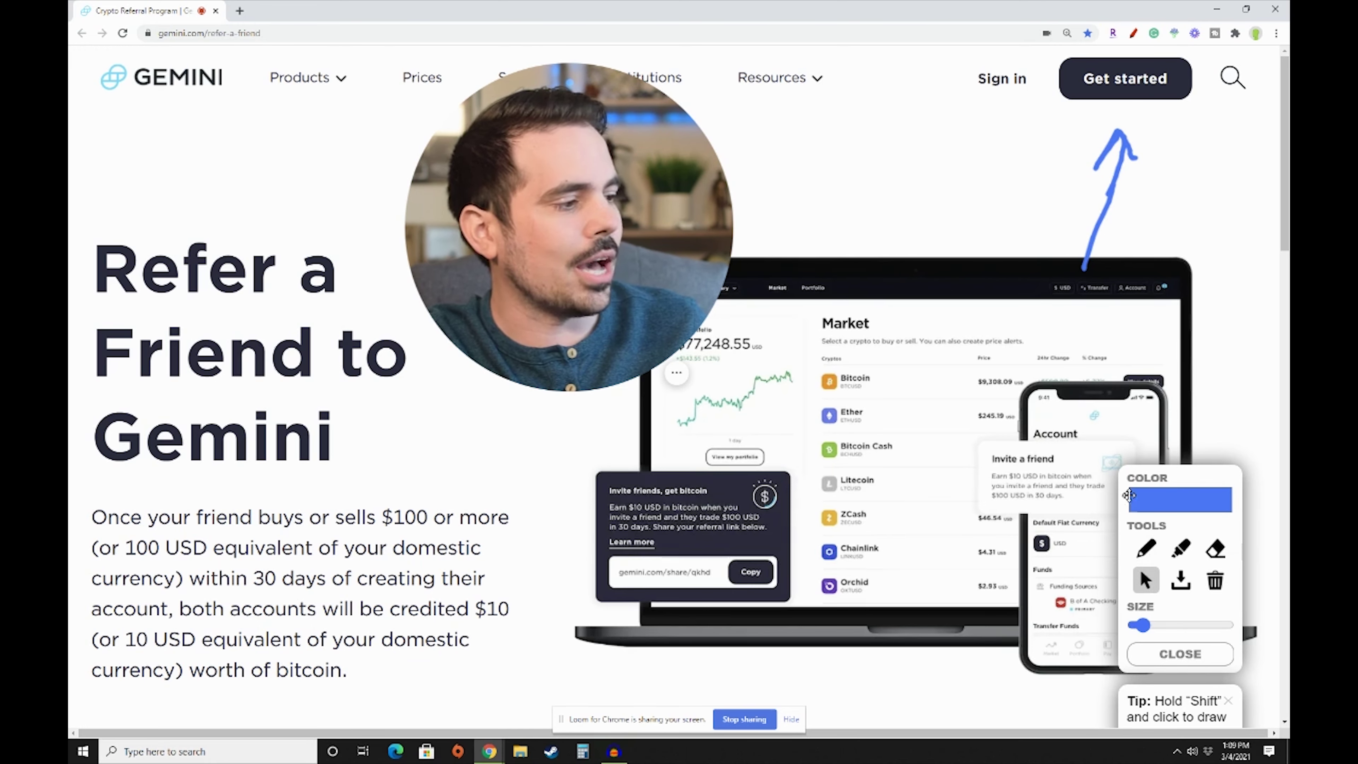
click(1123, 88)
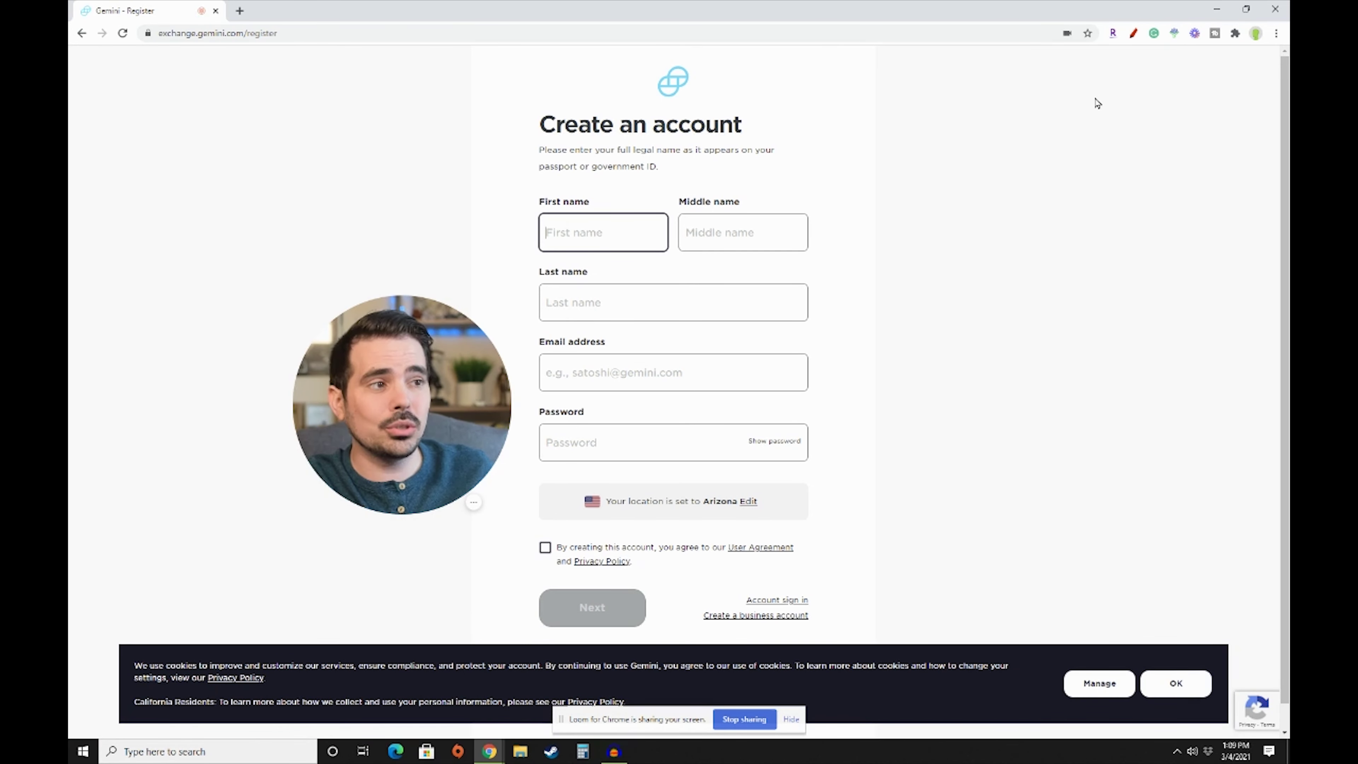
drag(429, 315, 210, 436)
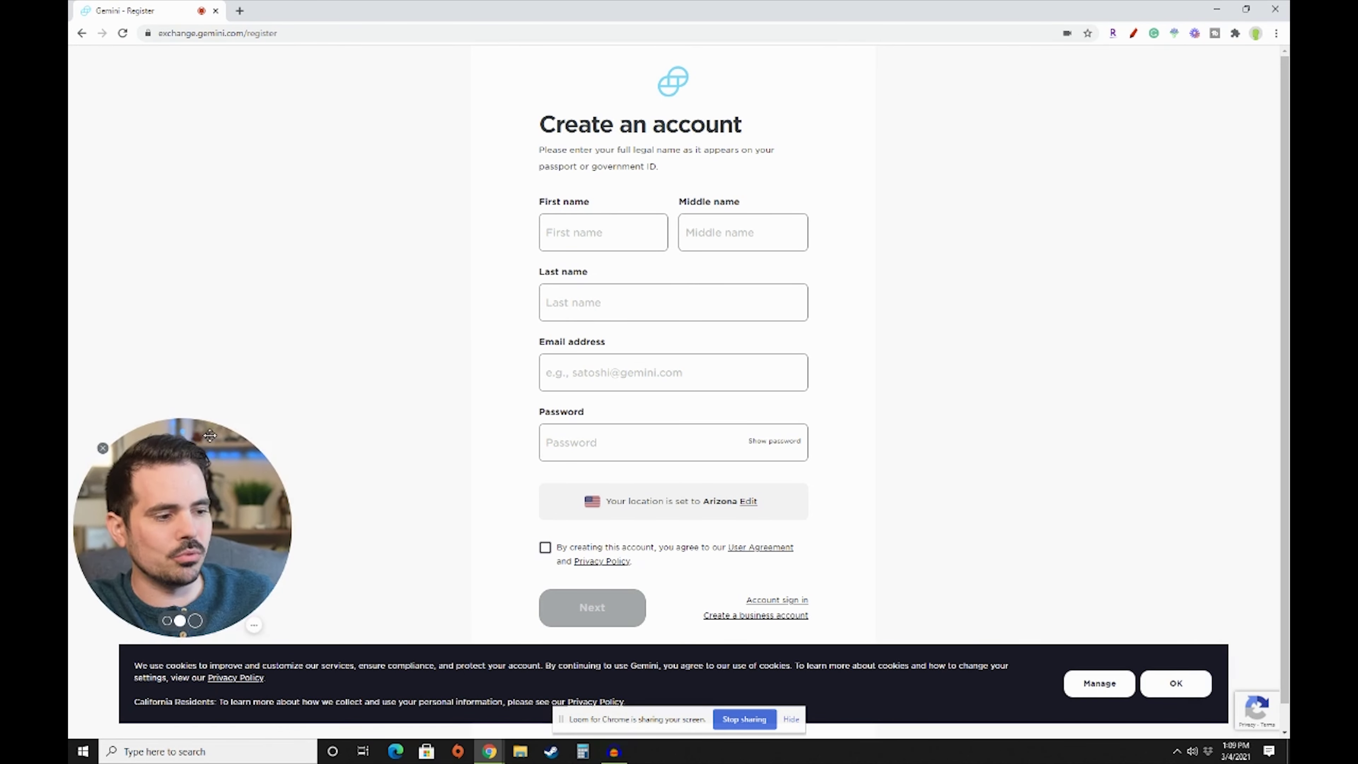
click(1150, 683)
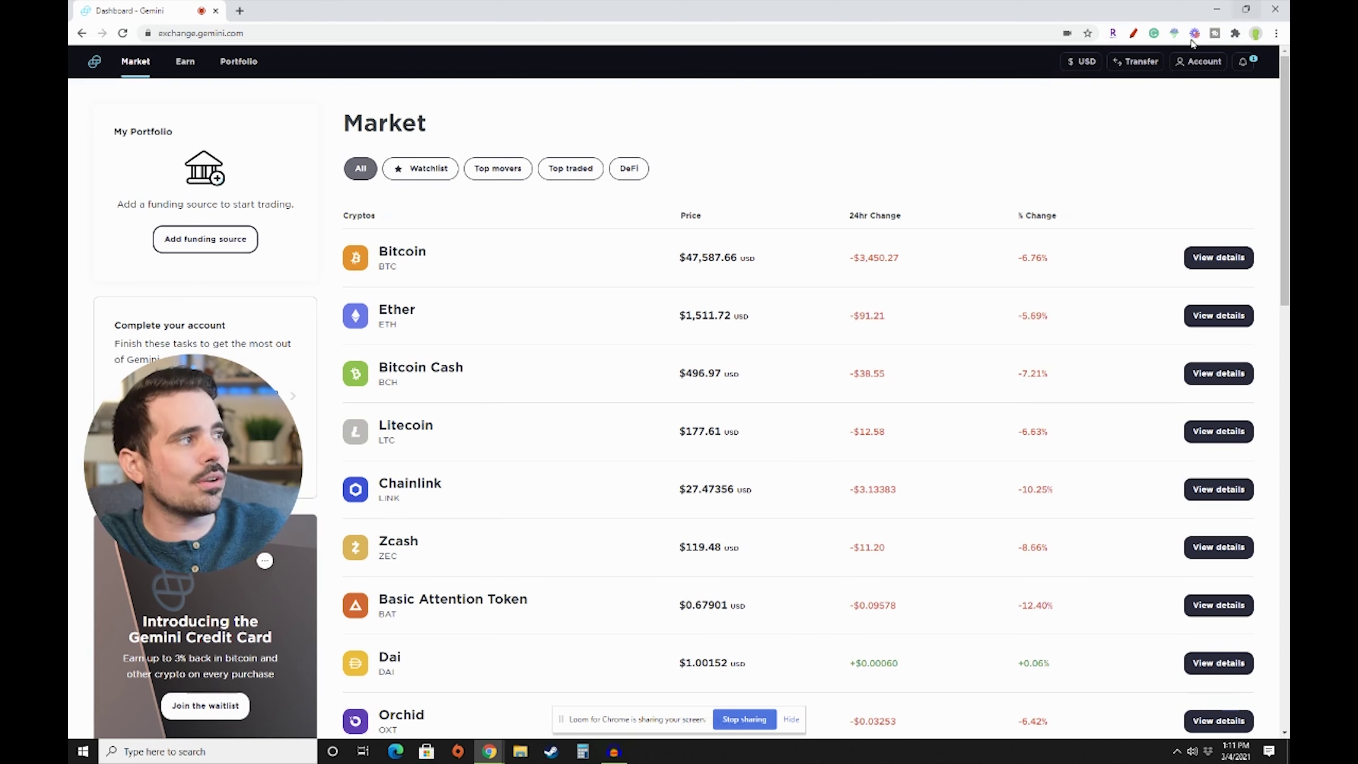
Step: Circle the My Portfolio funding card in blue with the annotation pen, and clear the drawing
click(1134, 33)
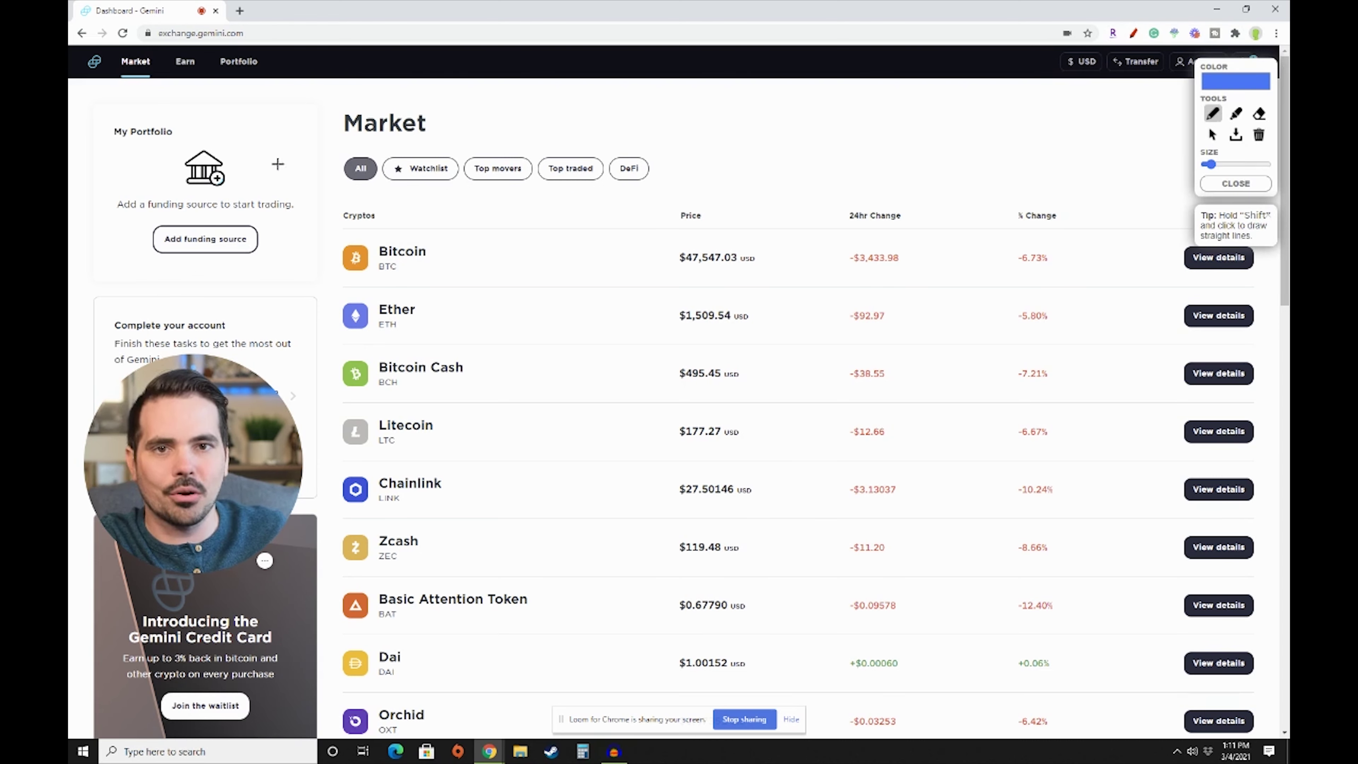
mouse_move(249, 108)
mouse_down()
mouse_move(214, 88)
mouse_move(144, 283)
mouse_move(214, 85)
mouse_move(97, 120)
mouse_up()
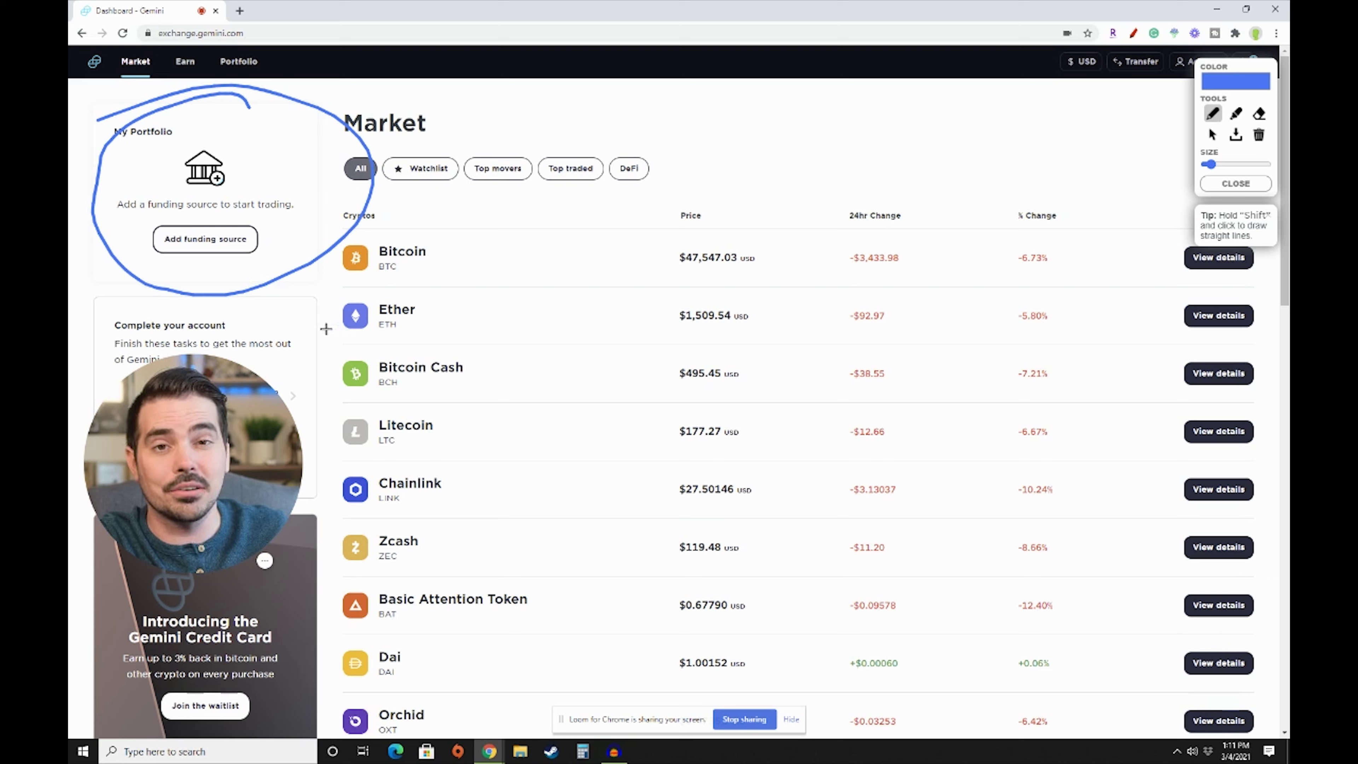
click(1213, 135)
click(1259, 135)
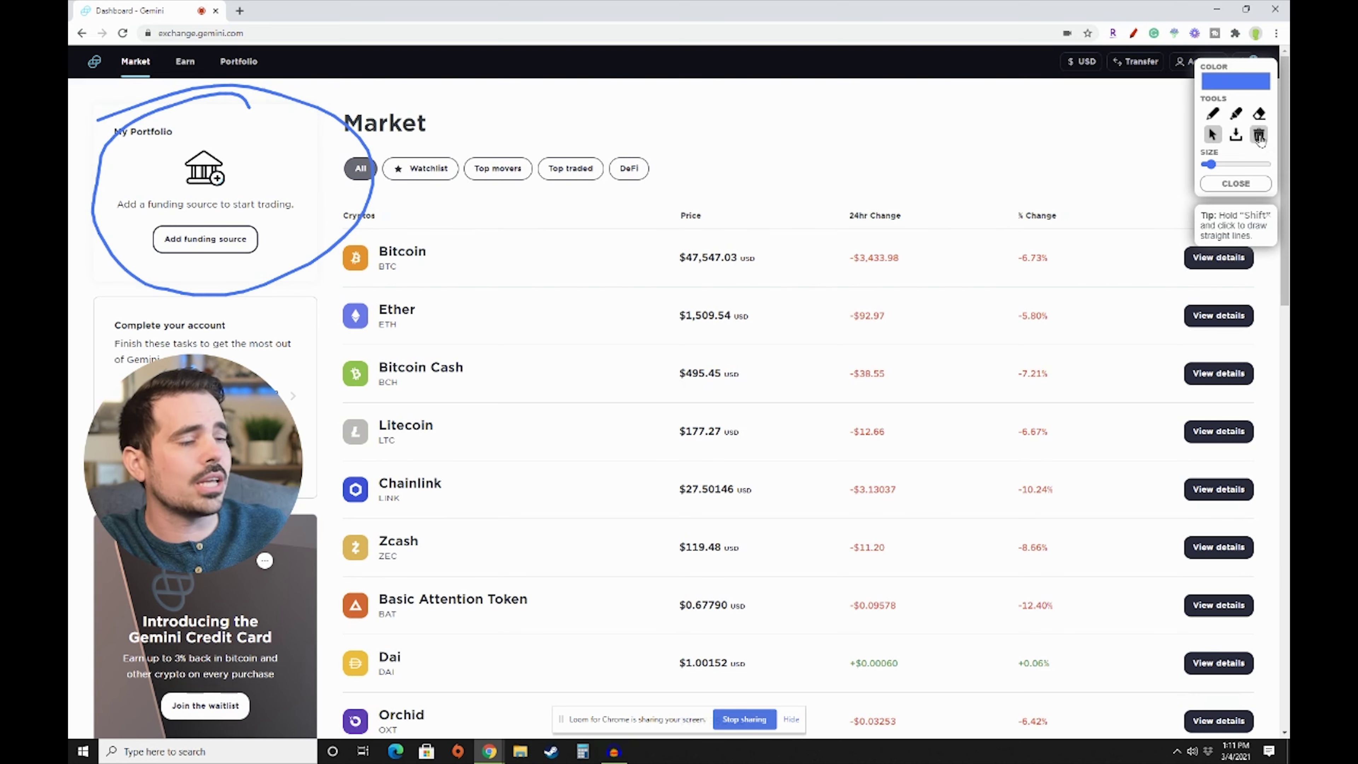
Step: Open the funding source settings and highlight the automatic bank link, debit card and manual bank link options in the text
click(220, 244)
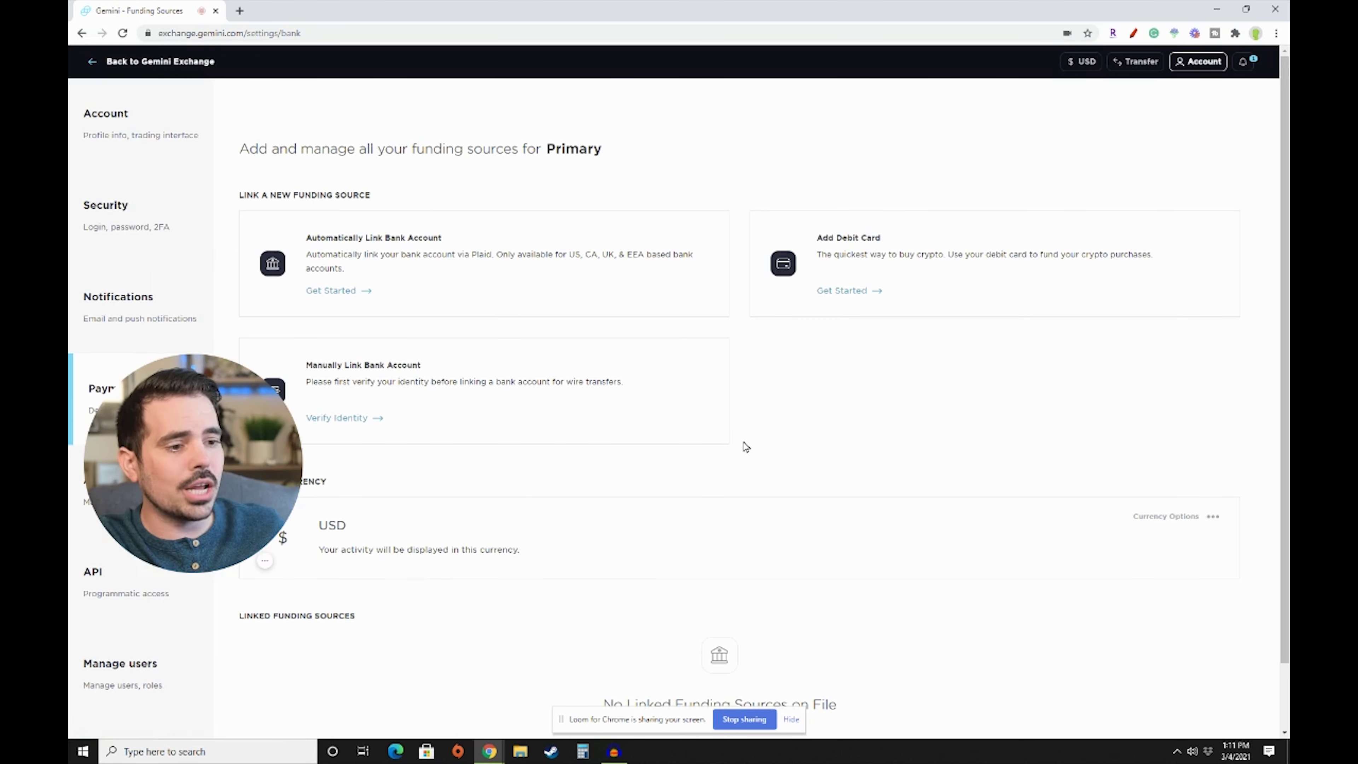
drag(268, 378, 258, 520)
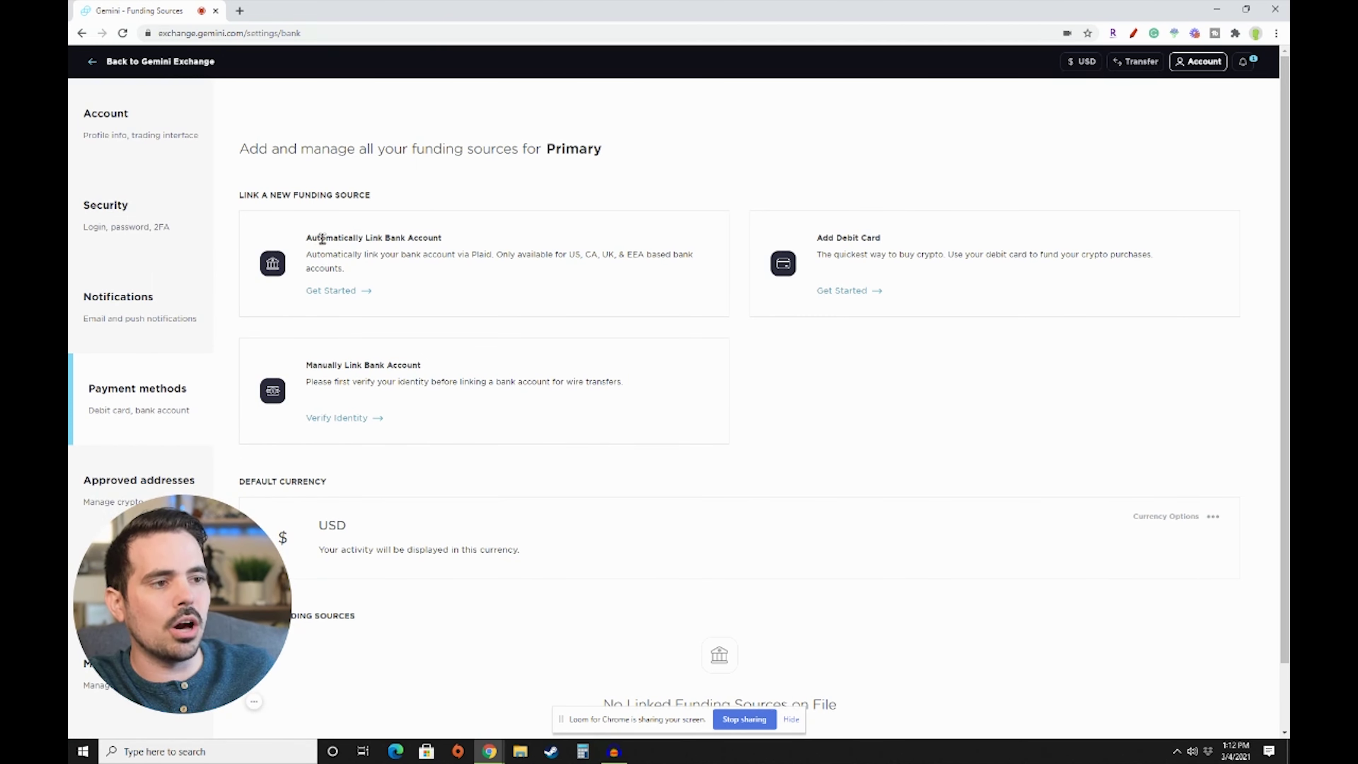
drag(308, 237, 445, 256)
click(447, 260)
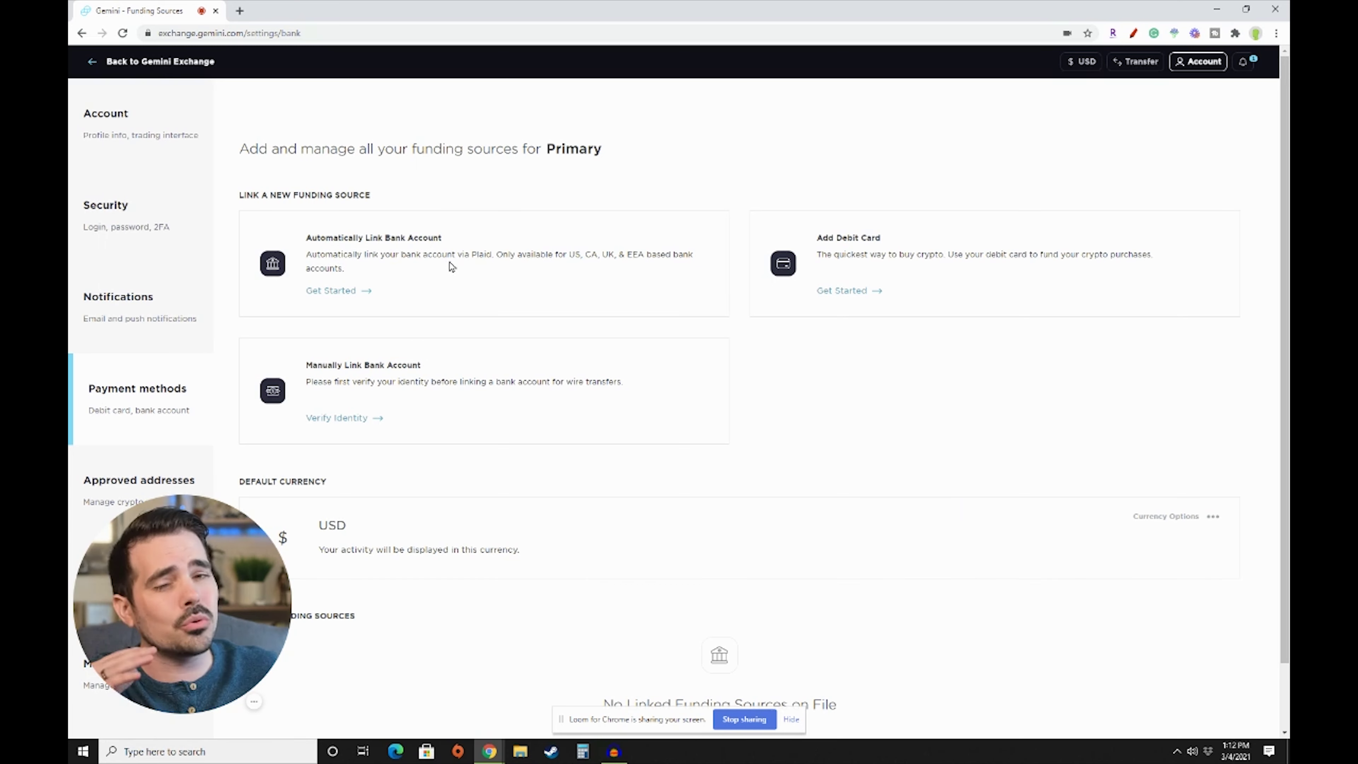
drag(468, 255, 499, 266)
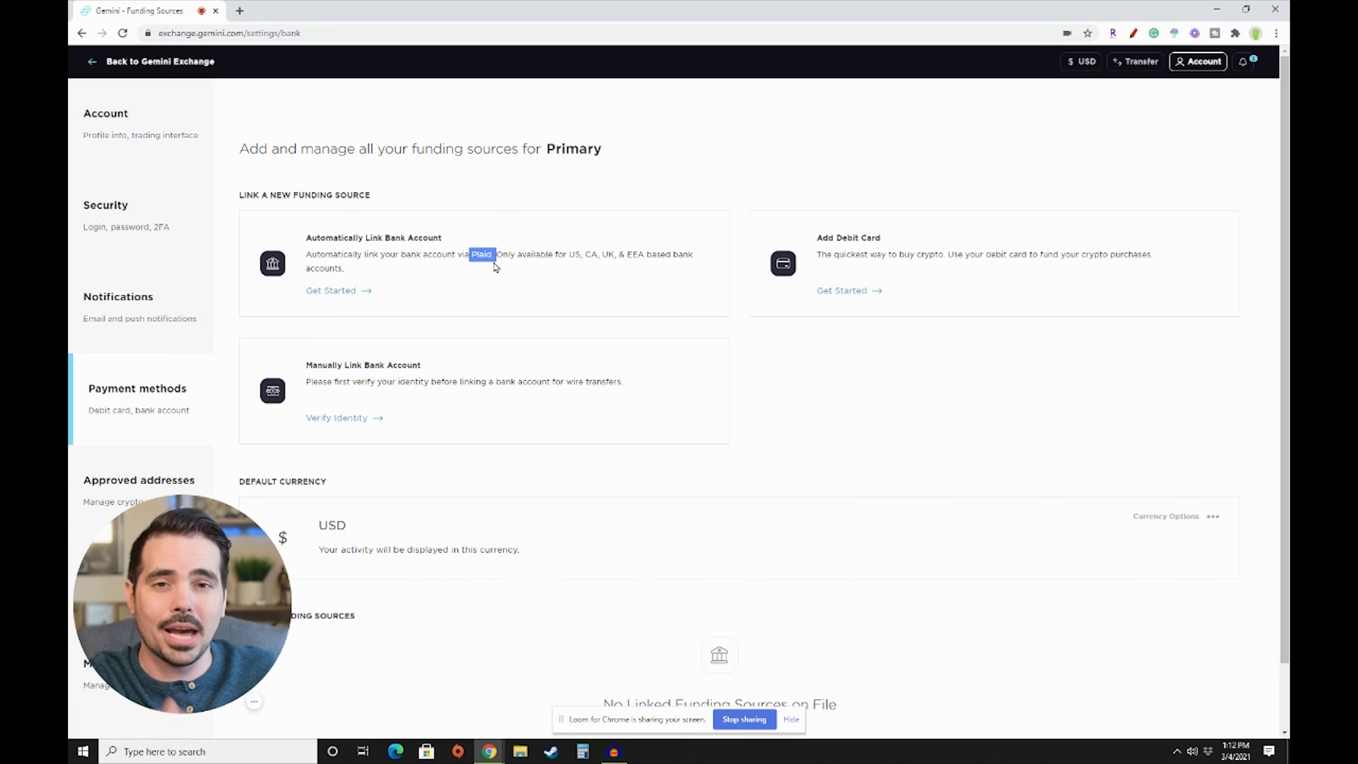
drag(880, 252, 928, 254)
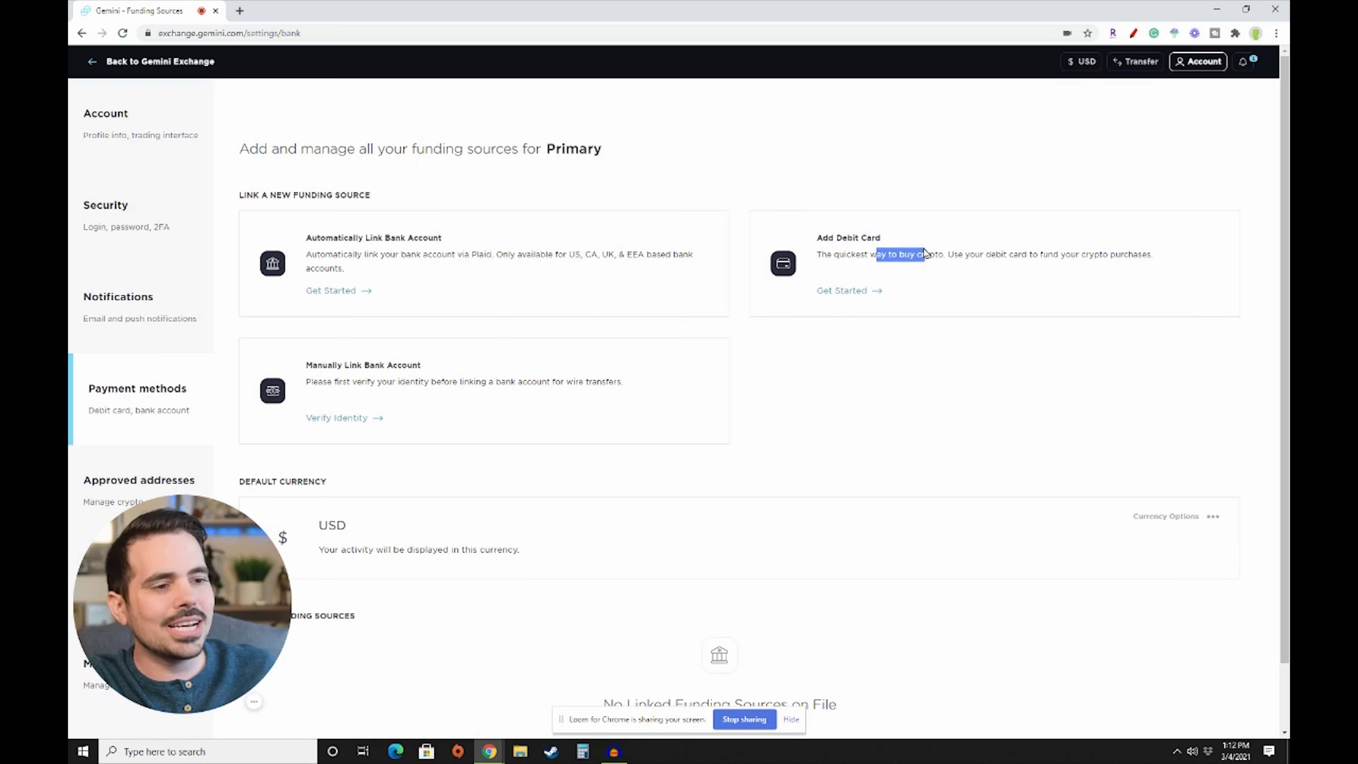
drag(423, 366, 321, 375)
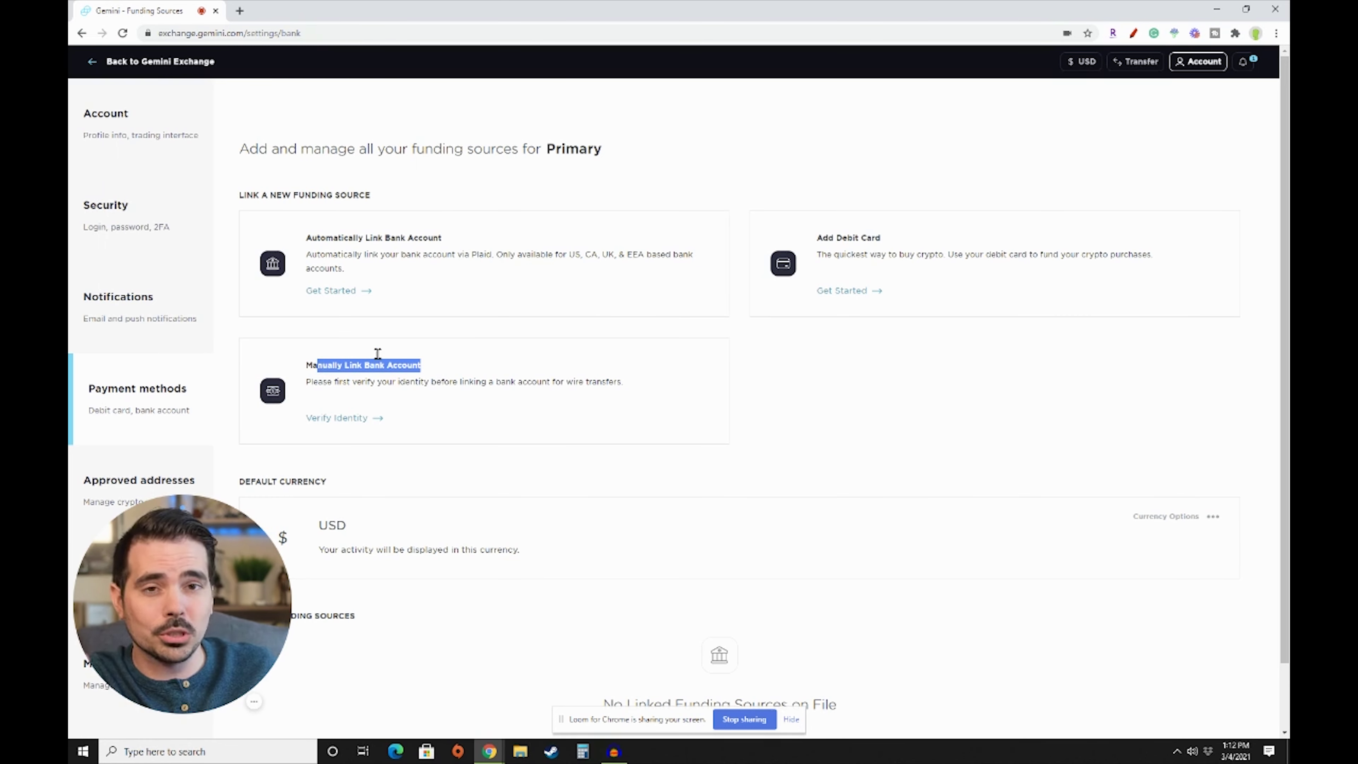
Step: Link a bank account automatically through Plaid, agreeing to the data sharing, and review the linked funding sources
click(553, 286)
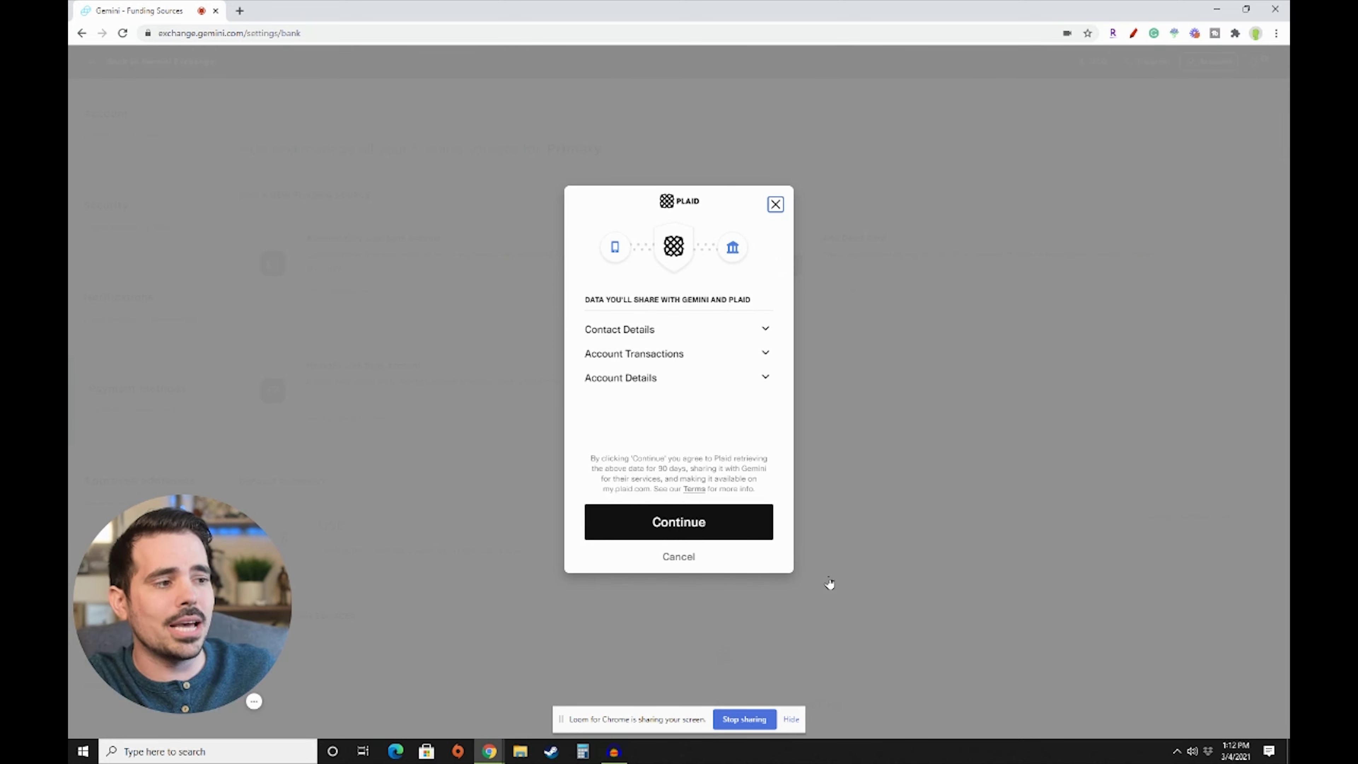
click(705, 536)
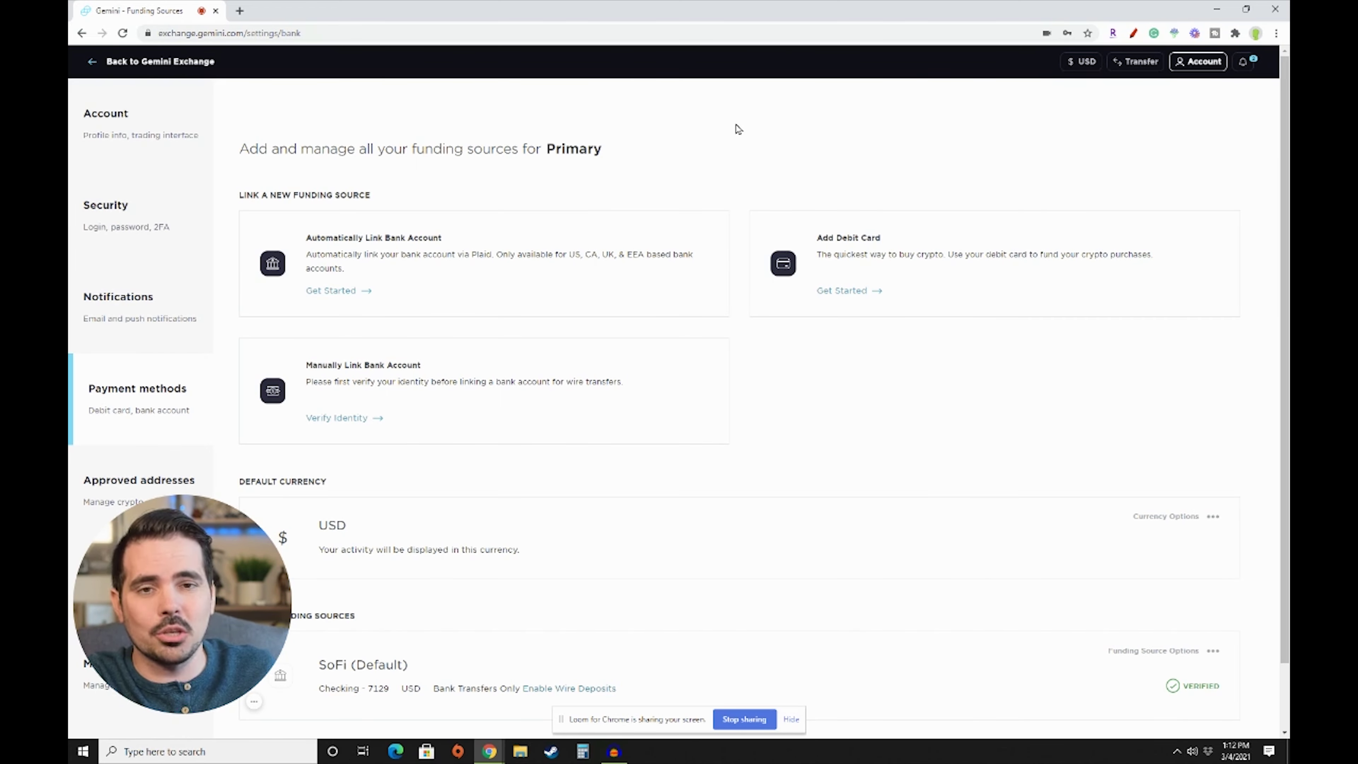
scroll(749, 353, down, 2)
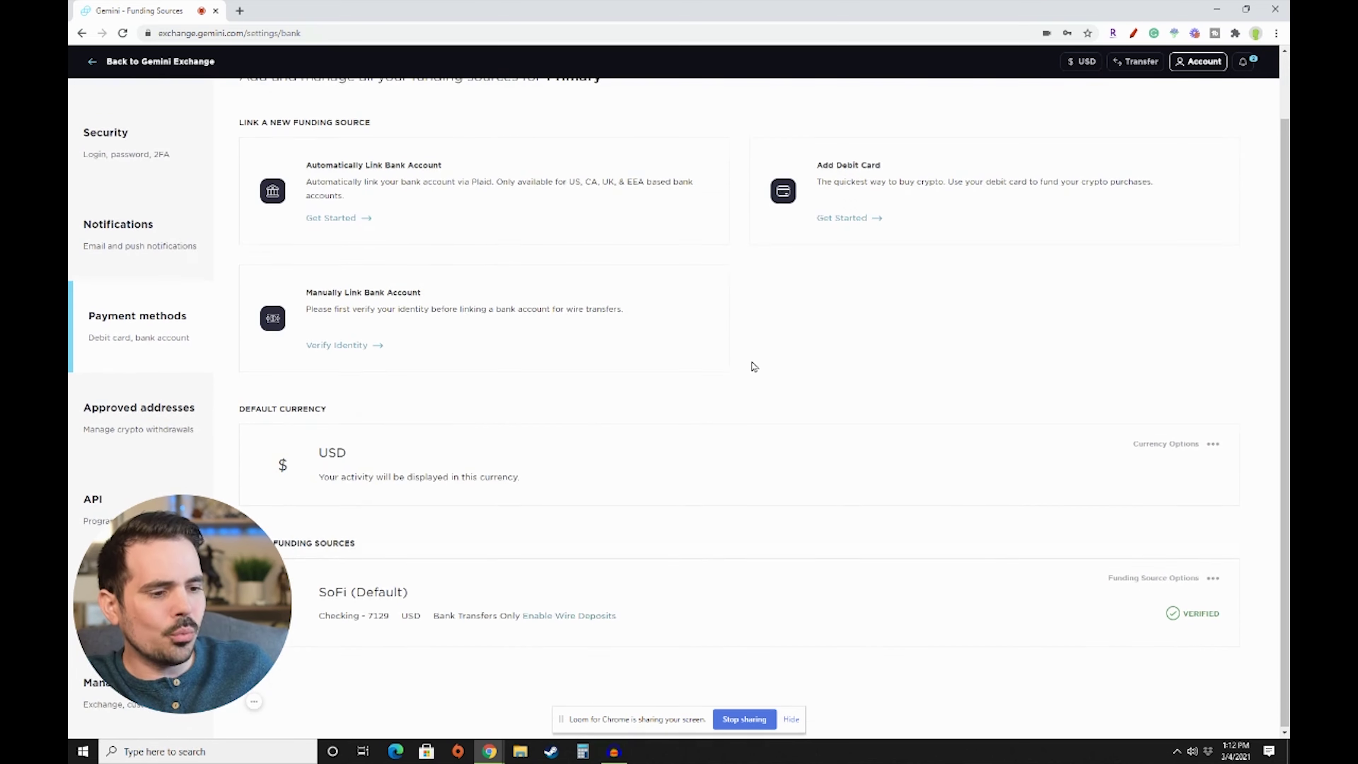
mouse_move(245, 508)
drag(246, 507, 283, 175)
drag(243, 542, 378, 541)
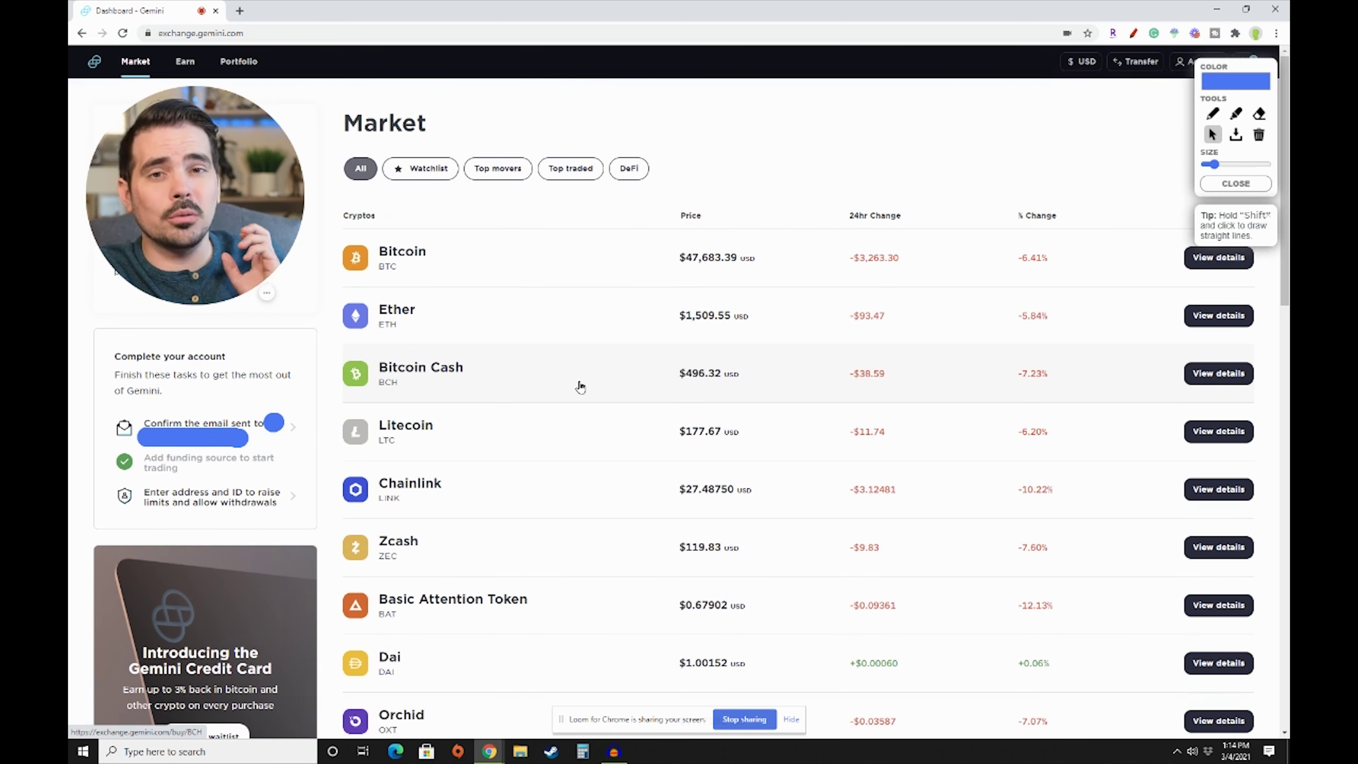
Step: Annotate the account tasks in blue: circle Complete your account, point an arrow at email confirmation, and circle and underline the address and ID task
click(1213, 113)
mouse_move(141, 324)
mouse_down()
mouse_move(108, 368)
mouse_move(291, 369)
mouse_move(107, 329)
mouse_up()
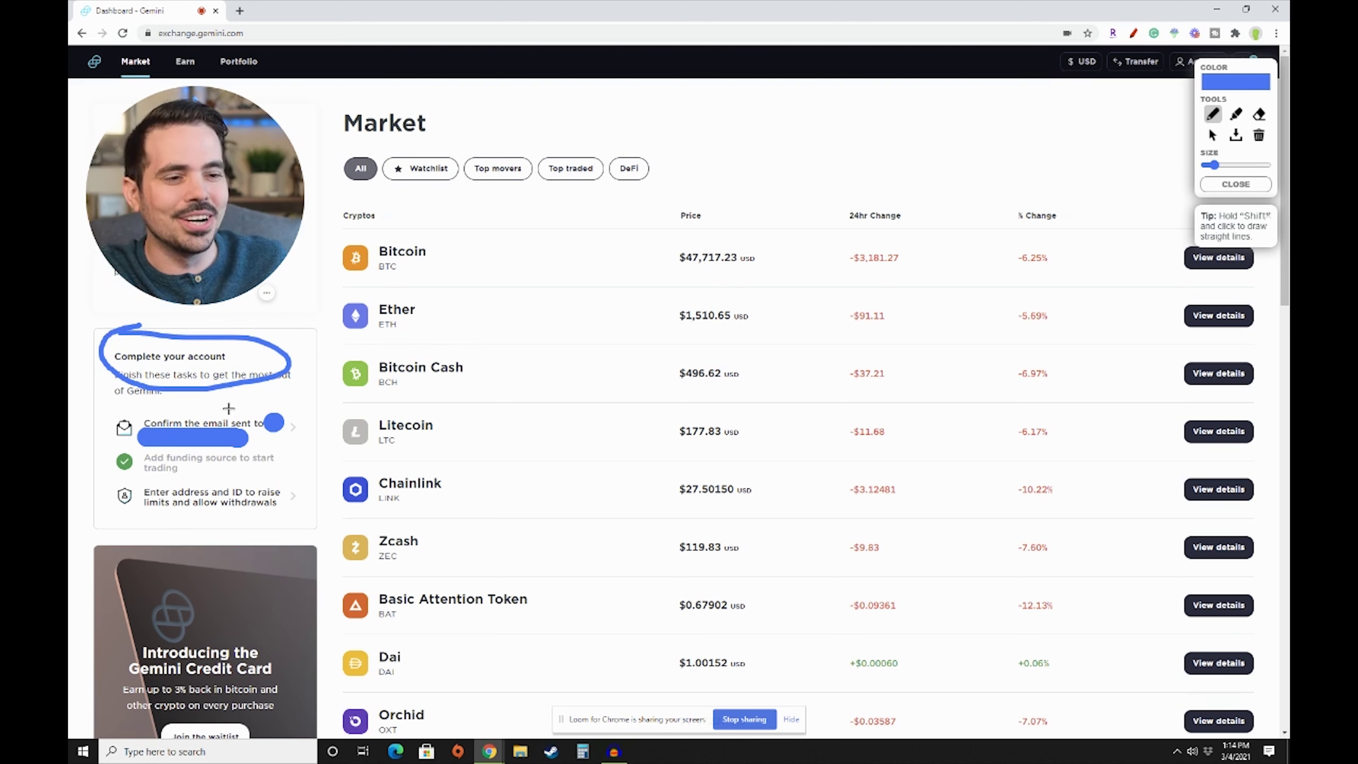
mouse_move(379, 398)
mouse_down()
mouse_move(286, 433)
mouse_move(316, 436)
mouse_up()
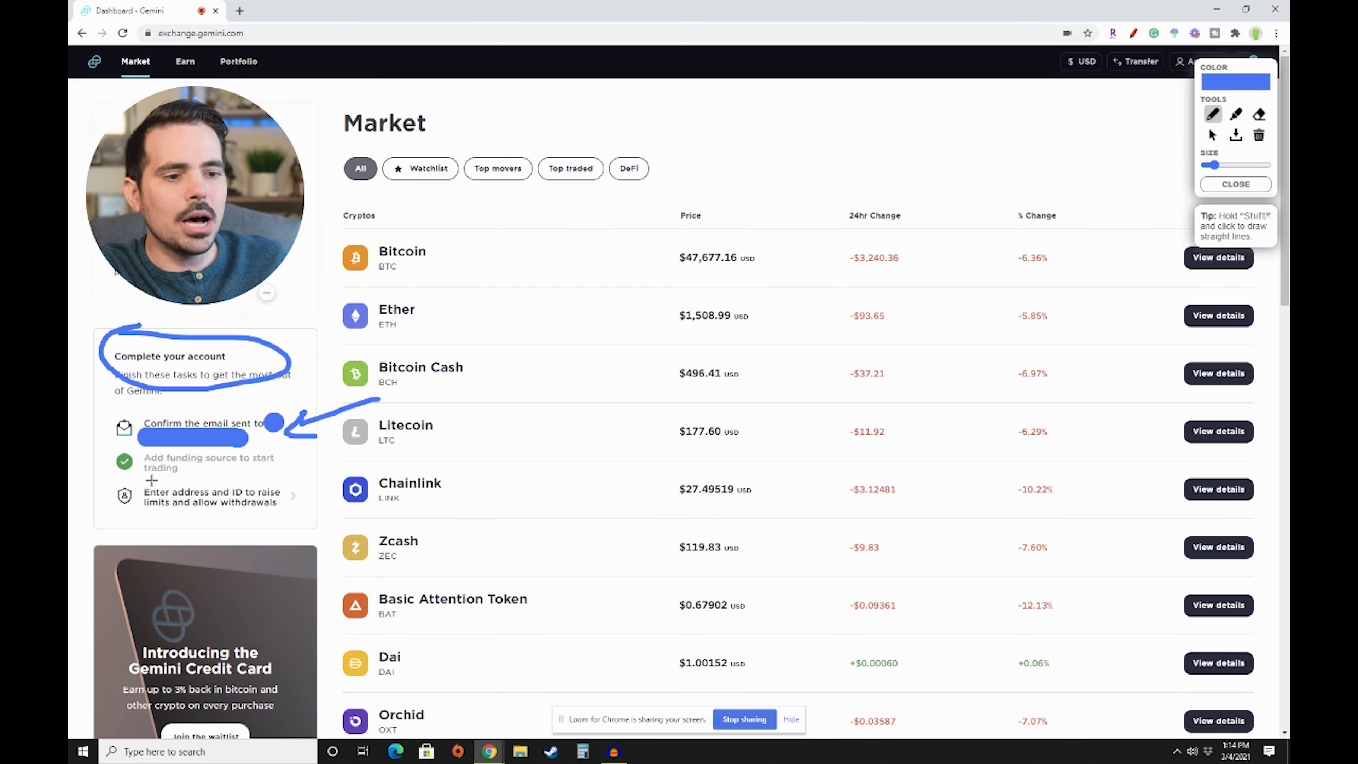
mouse_move(153, 478)
mouse_down()
mouse_move(110, 509)
mouse_move(304, 527)
mouse_move(266, 476)
mouse_move(129, 473)
mouse_move(212, 515)
mouse_move(282, 515)
mouse_up()
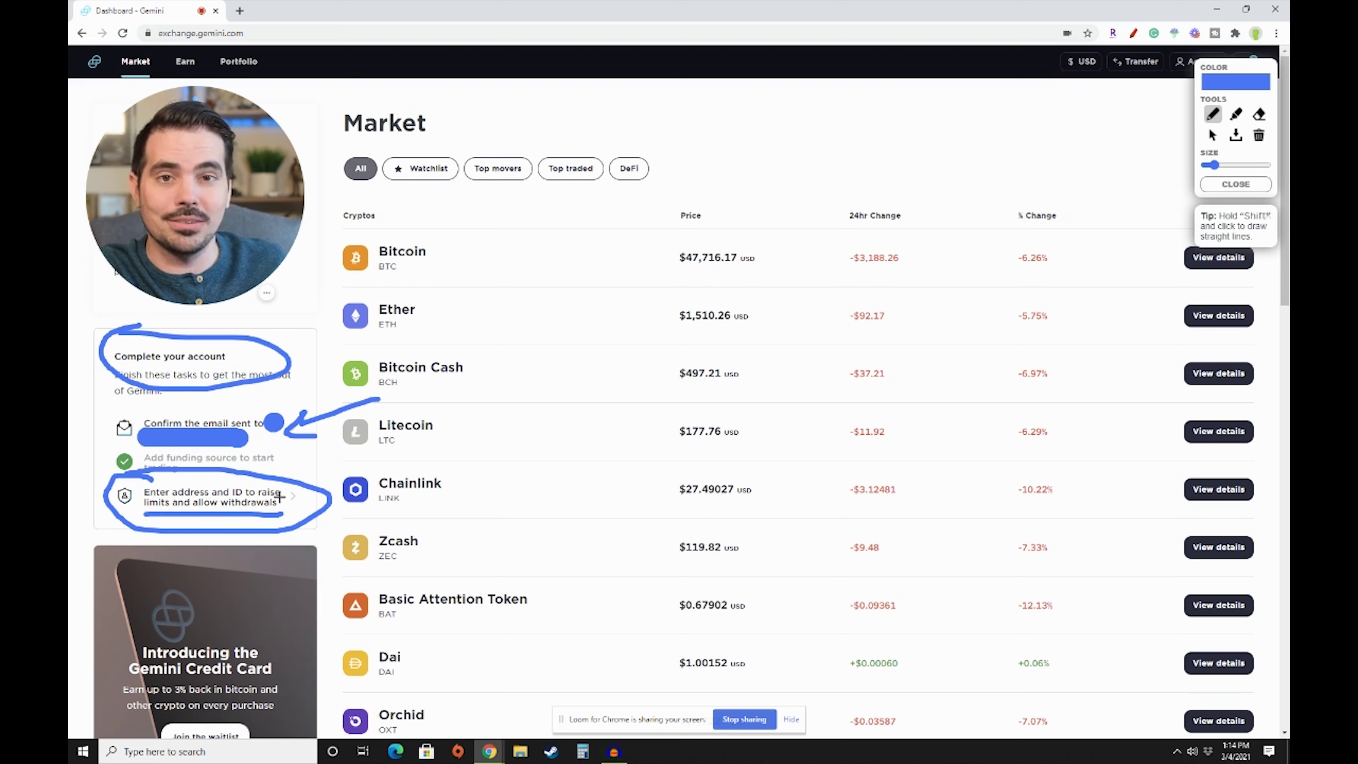
Step: Open identity verification, choose the driver's license as the document, and highlight the photo upload option
click(1213, 135)
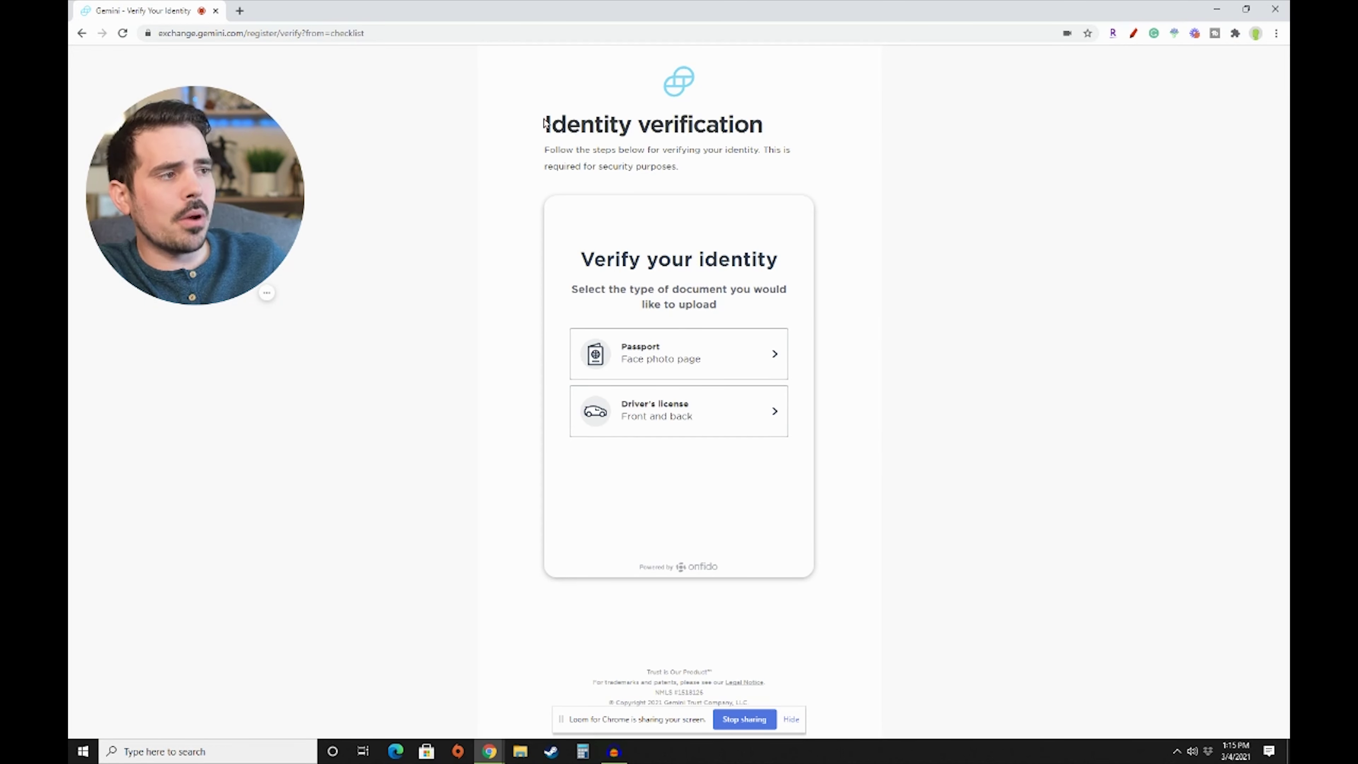
drag(545, 123, 732, 151)
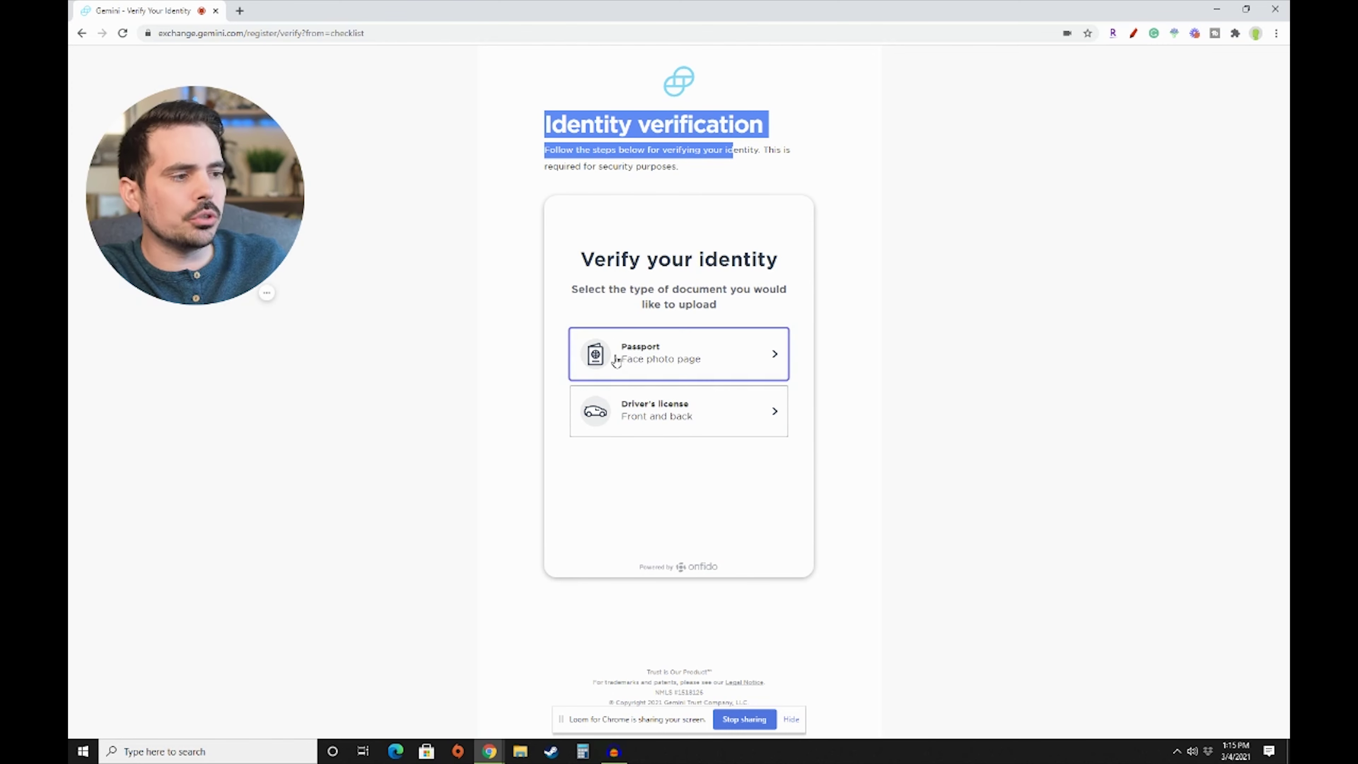
click(675, 427)
scroll(791, 481, down, 1)
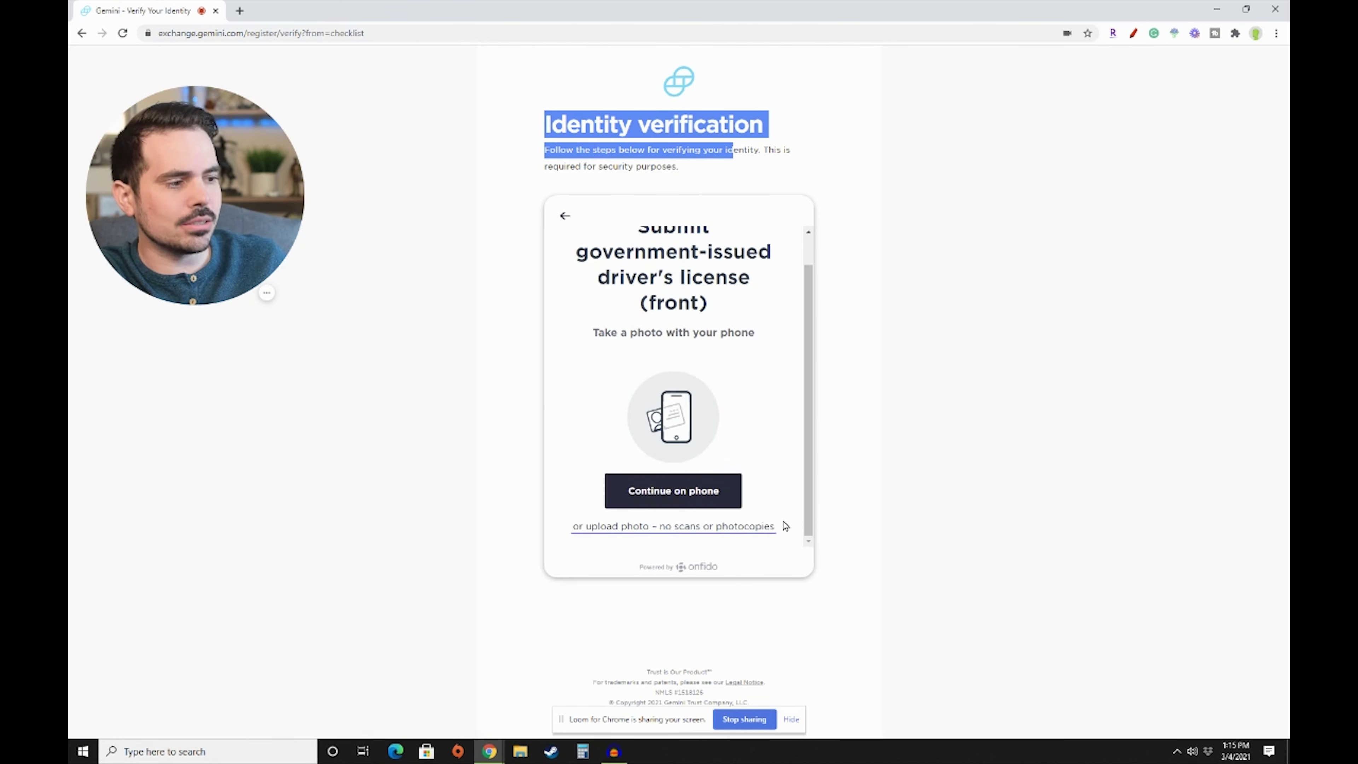
triple_click(615, 532)
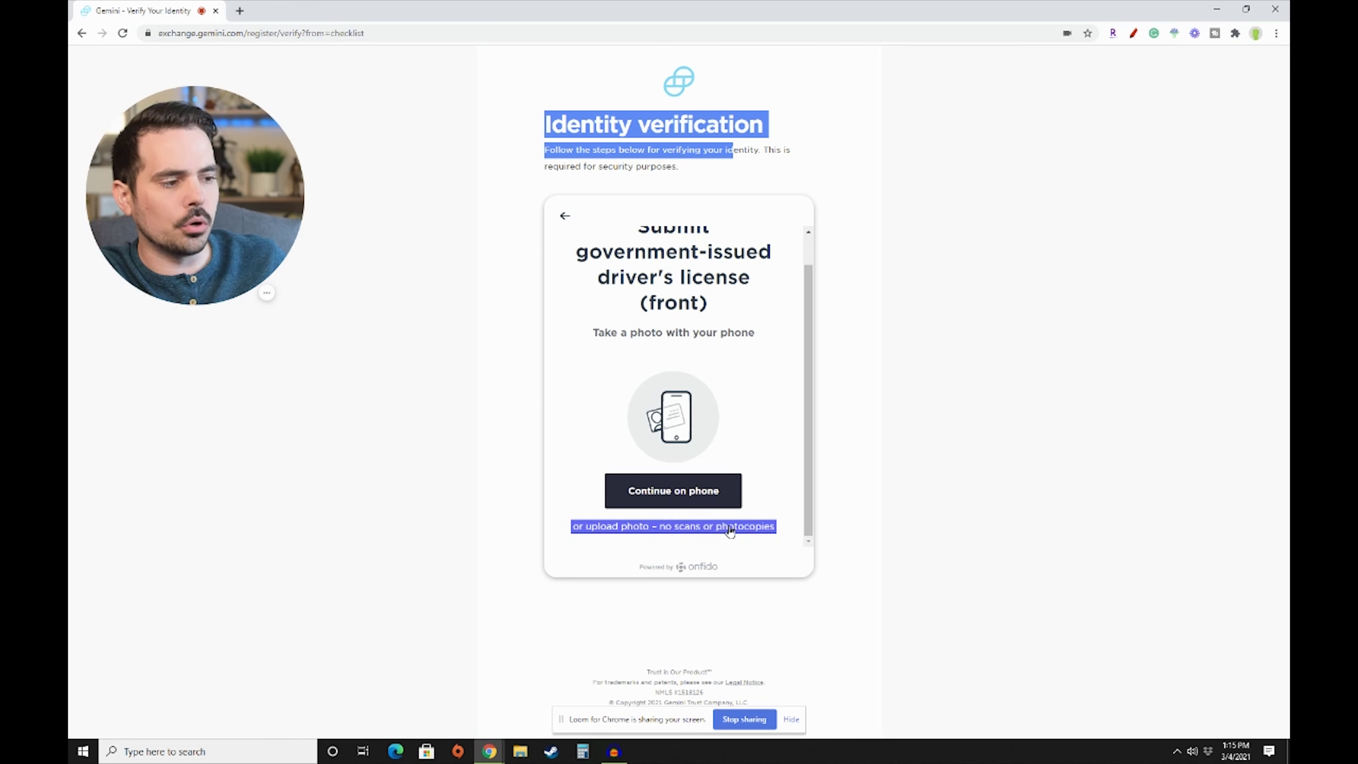
click(563, 567)
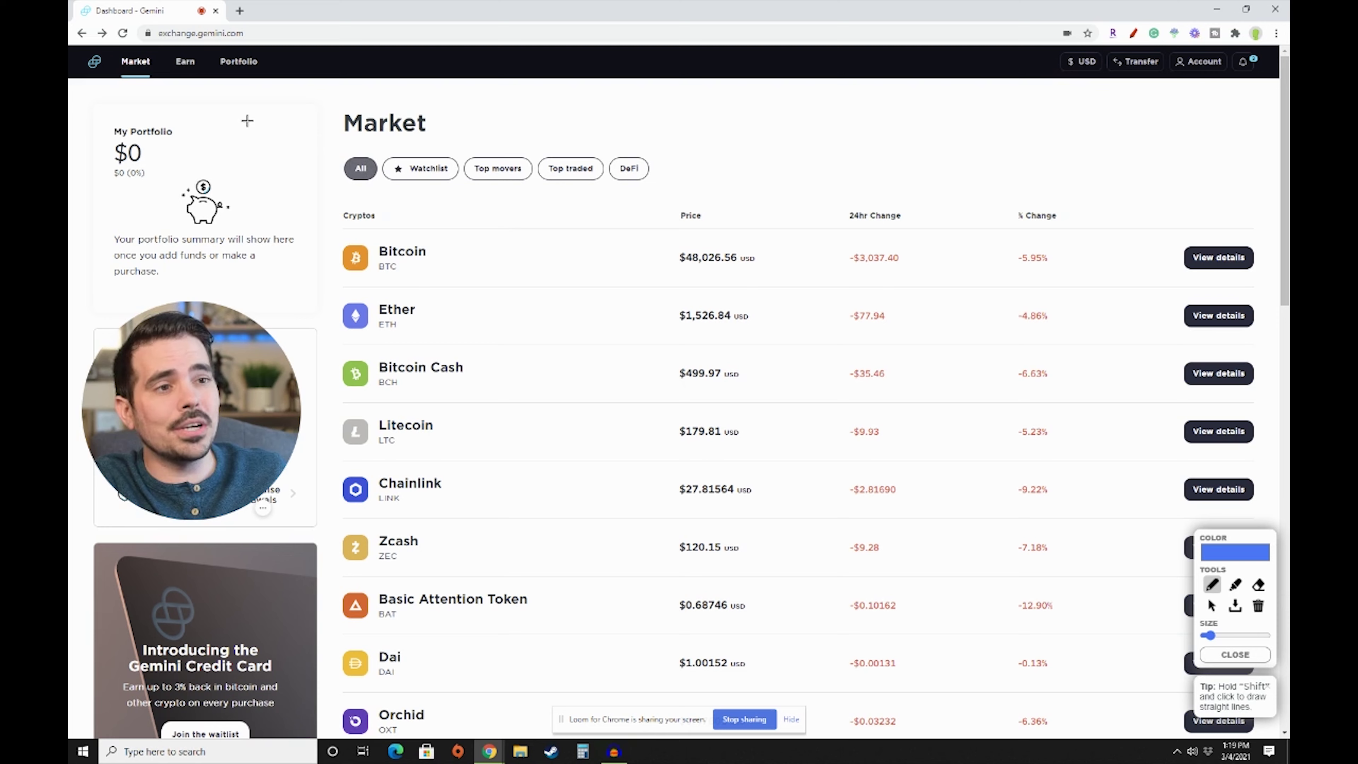
Step: Circle the My Portfolio balance in blue and draw an arrow pointing at Transfer on the dashboard
mouse_move(244, 111)
mouse_down()
mouse_move(145, 100)
mouse_move(80, 206)
mouse_move(292, 236)
mouse_move(211, 94)
mouse_up()
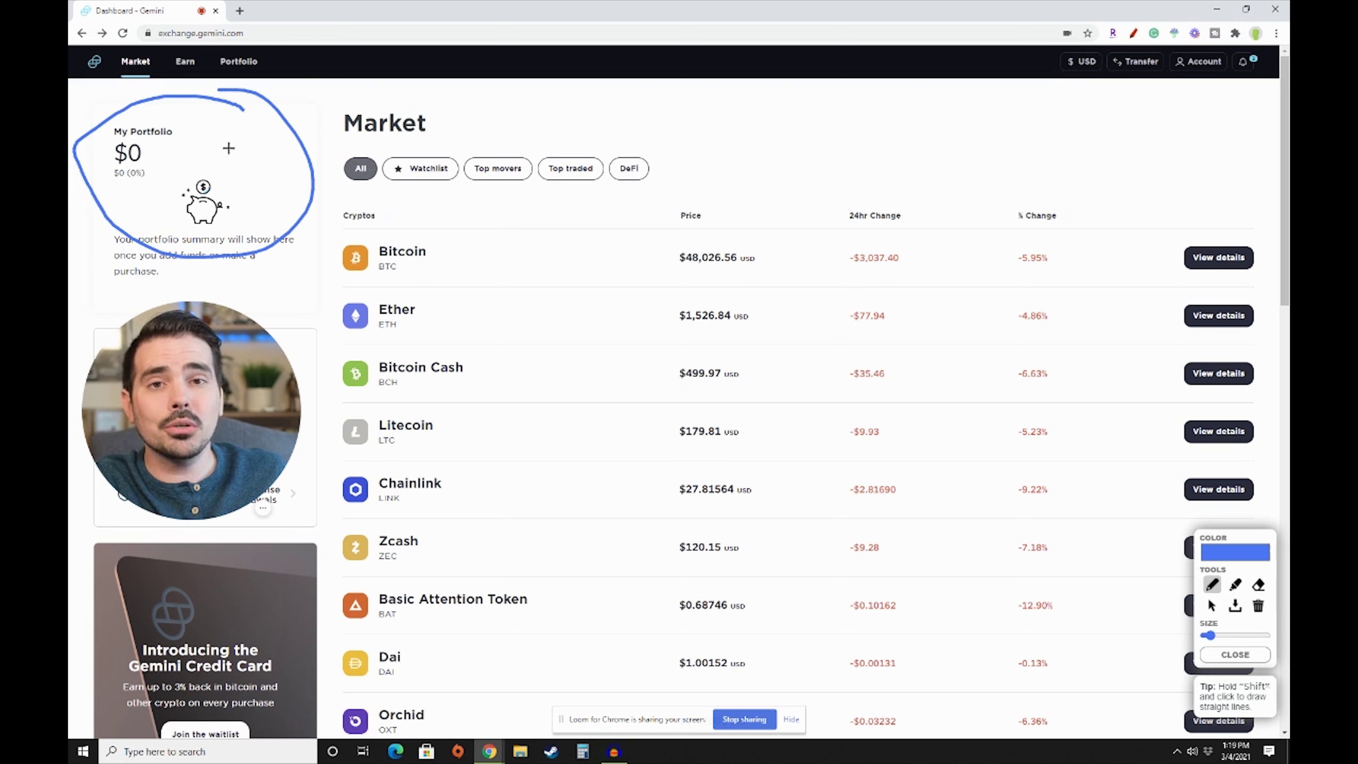
mouse_move(1054, 164)
mouse_down()
mouse_move(1127, 83)
mouse_move(1138, 92)
mouse_up()
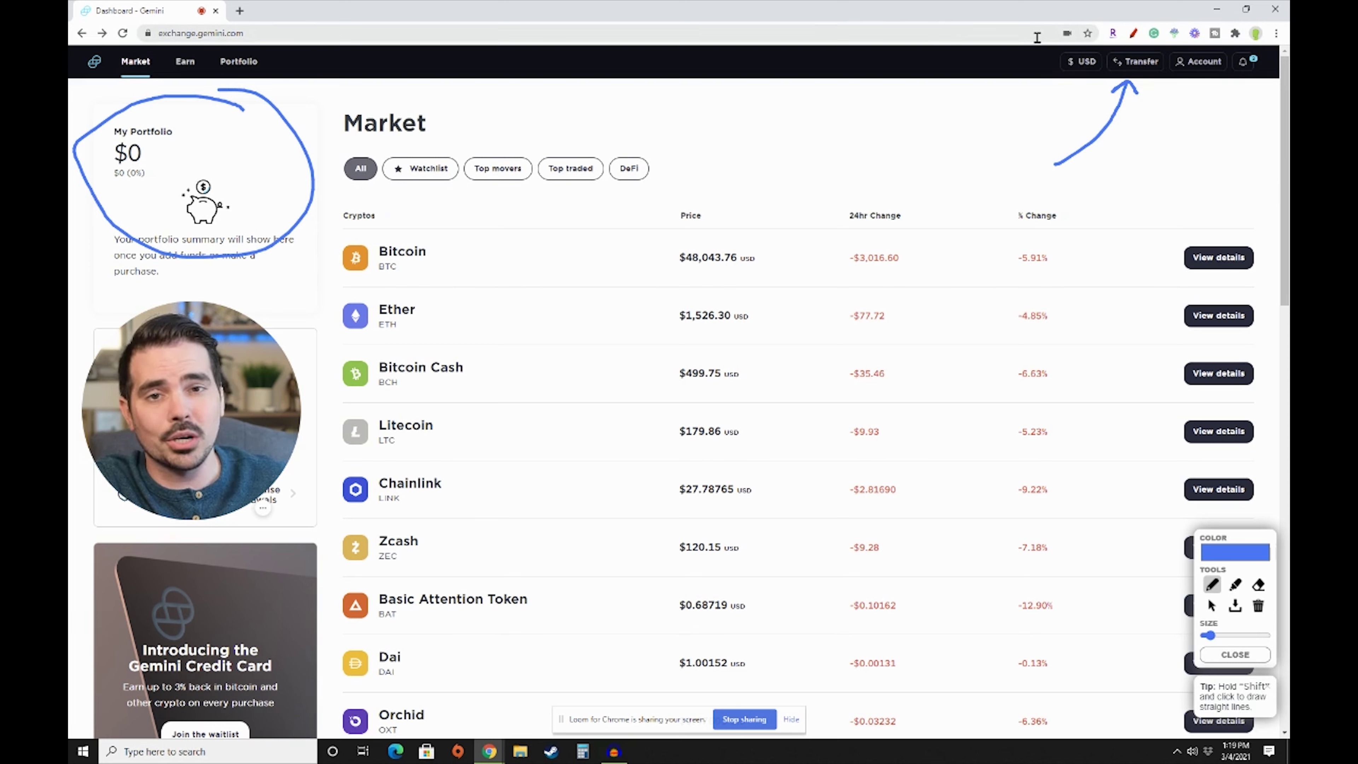